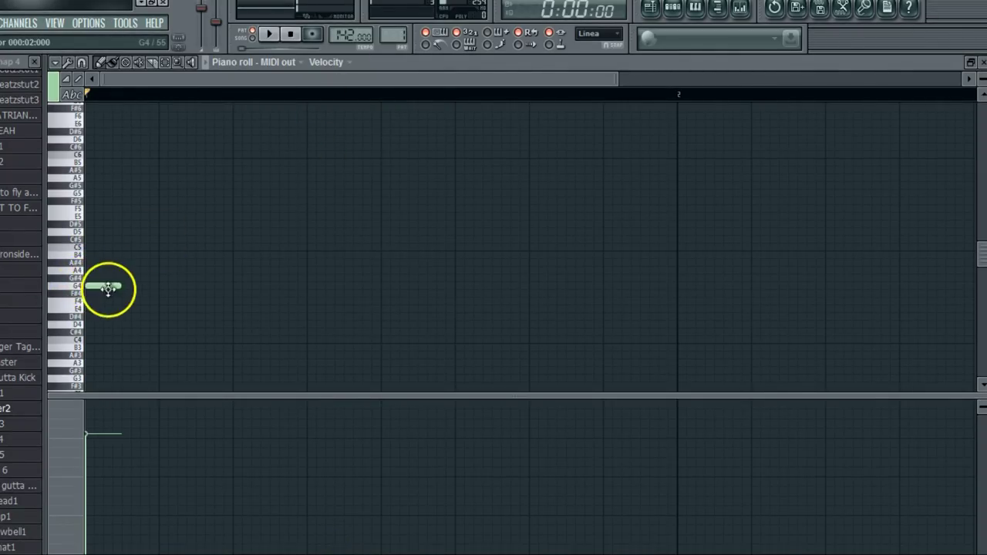
- Lay out four half-bar bass notes in the MIDI out channel: G4 and A4 in bar 1, D4 and C5 in bar 2
drag(675, 302, 611, 300)
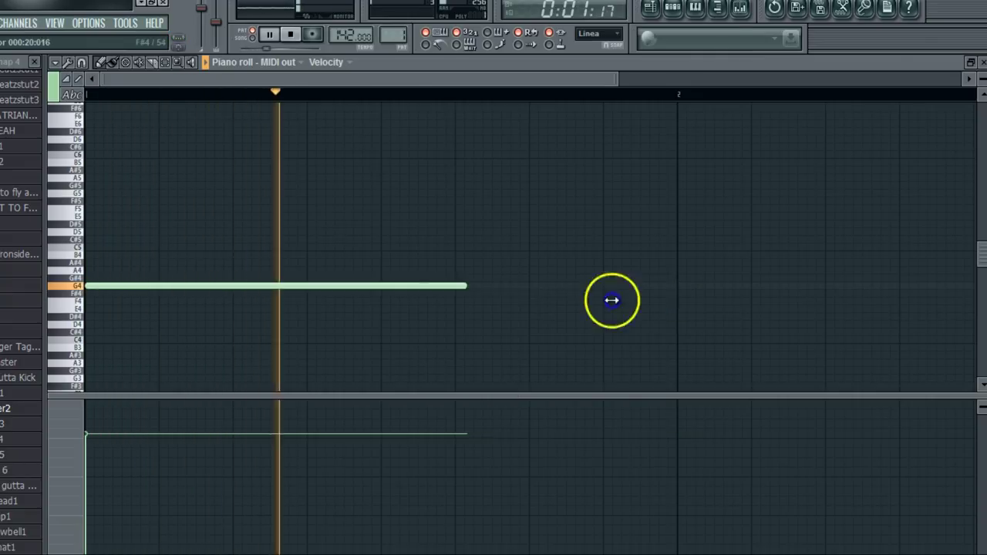
drag(390, 299, 402, 268)
click(379, 277)
click(678, 318)
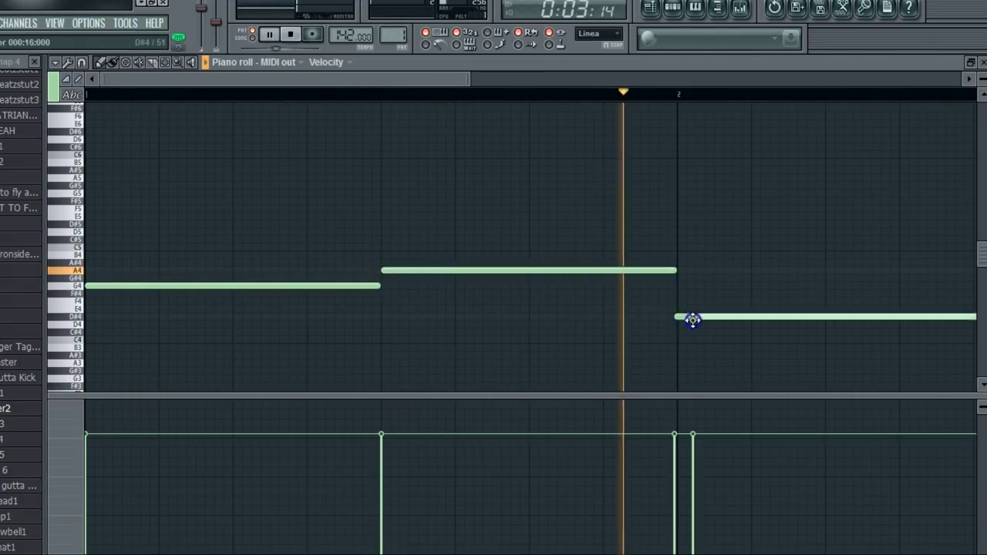
right_click(698, 315)
click(677, 317)
drag(686, 318, 707, 325)
drag(464, 79, 663, 97)
drag(512, 263, 516, 242)
- Play back the two-bar melody together with the long bass notes
drag(417, 105, 69, 110)
key(space)
right_click(156, 112)
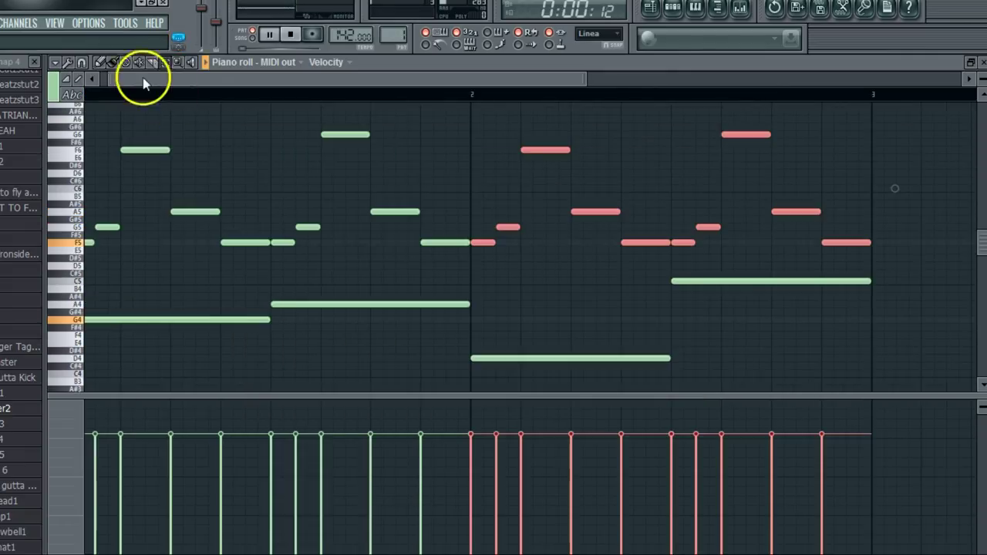
key(space)
right_click(249, 126)
- Shorten the opening melody notes F5, G5, F6, A5 and F5 and shift them together so the phrase fits within half its original length
drag(221, 80, 330, 94)
drag(437, 245, 463, 242)
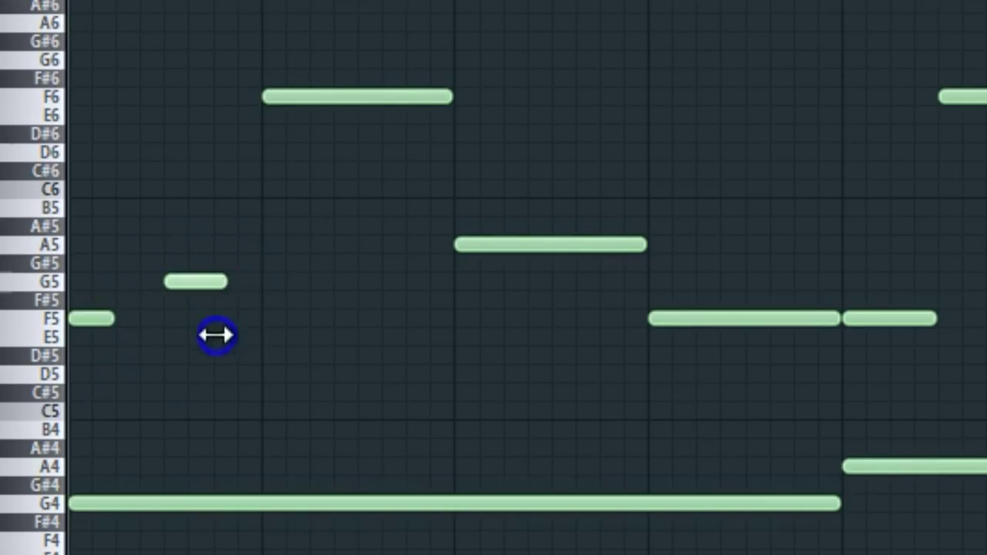
click(199, 279)
click(318, 81)
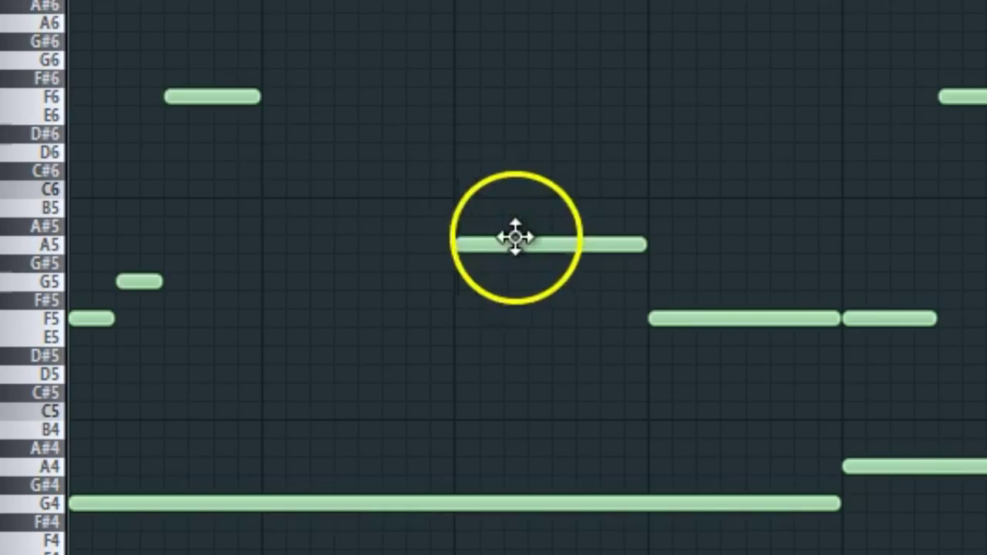
drag(511, 236, 393, 258)
drag(733, 321, 501, 320)
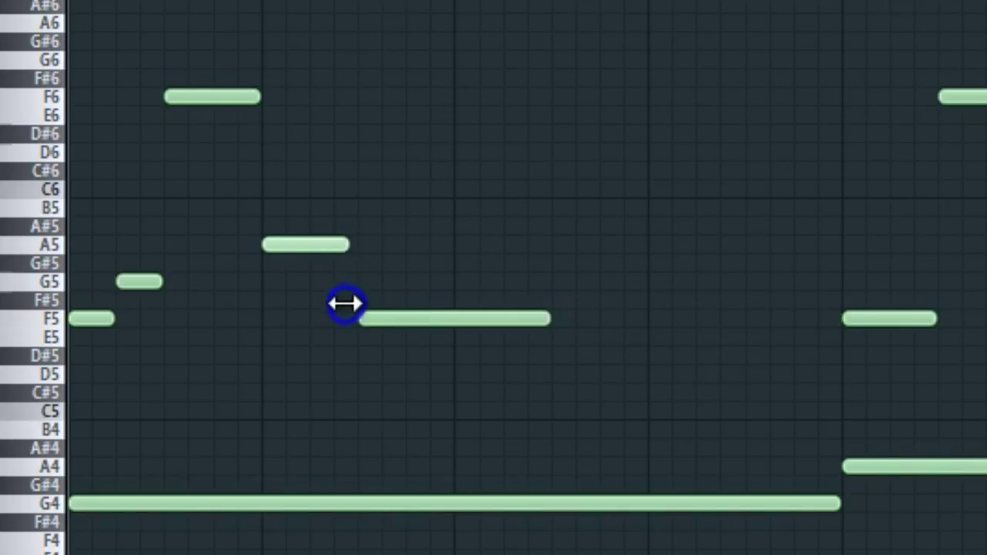
click(455, 321)
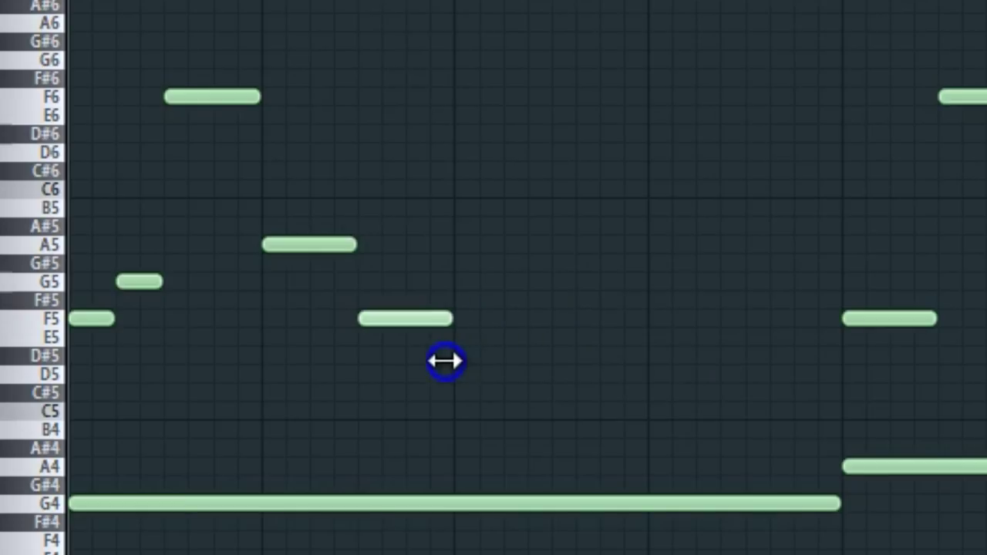
- Duplicate the shortened five-note phrase into the second half of the G4 bass note
drag(484, 35, 11, 370)
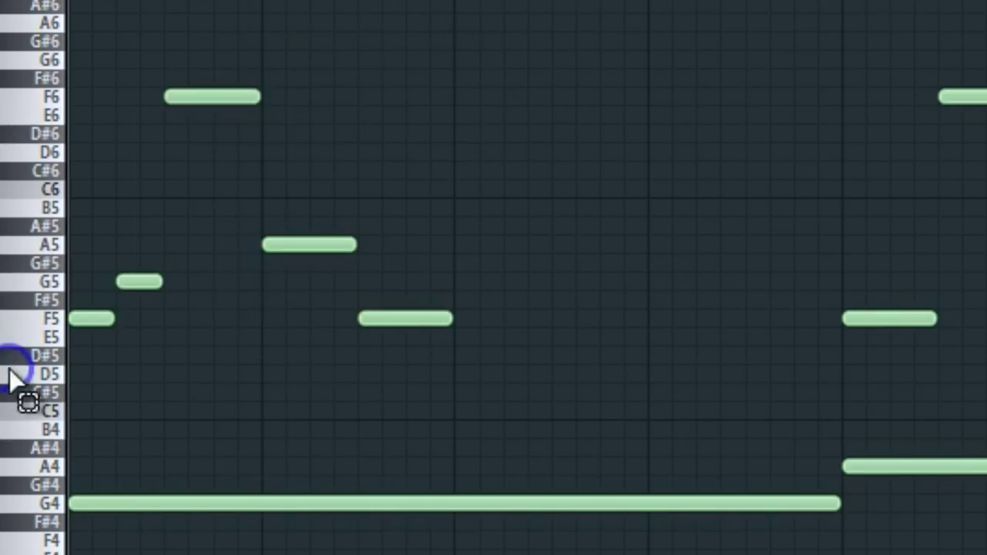
drag(453, 373, 69, 3)
key(ctrl+b)
drag(898, 240, 515, 240)
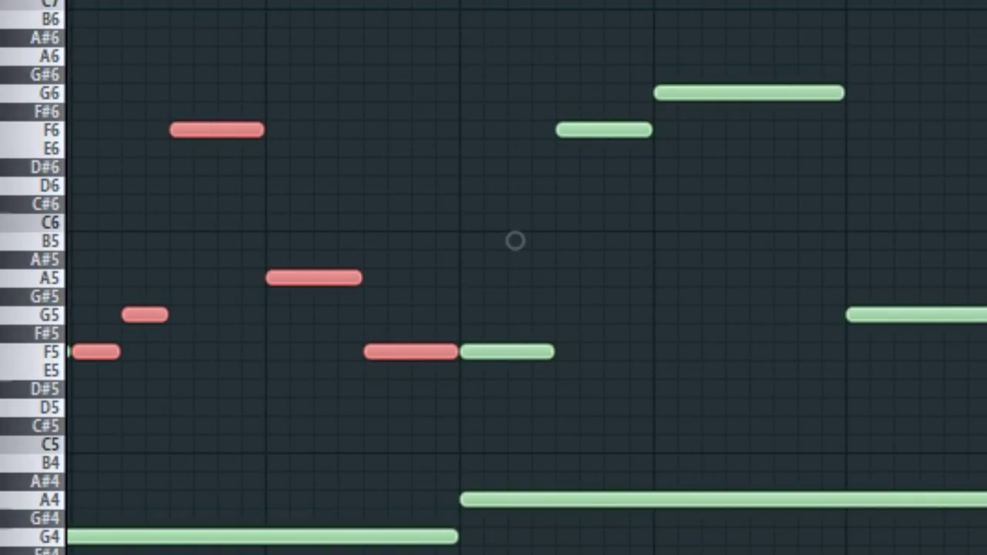
right_click(553, 274)
drag(250, 0, 193, 0)
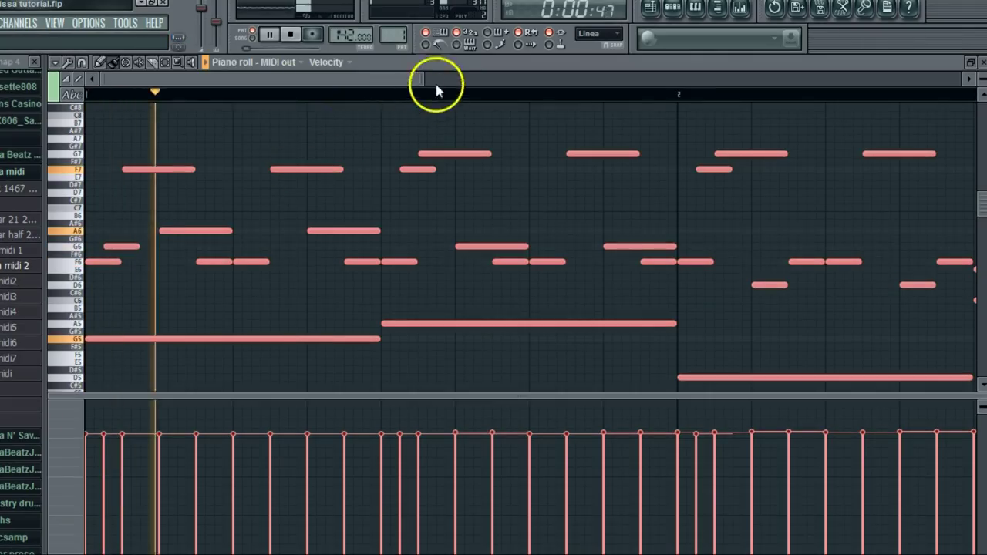
- View the finished two-bar melody and the Gross Beat effects on the NYLON and COIL mixer tracks, closing the effect windows
drag(423, 77, 567, 77)
right_click(438, 137)
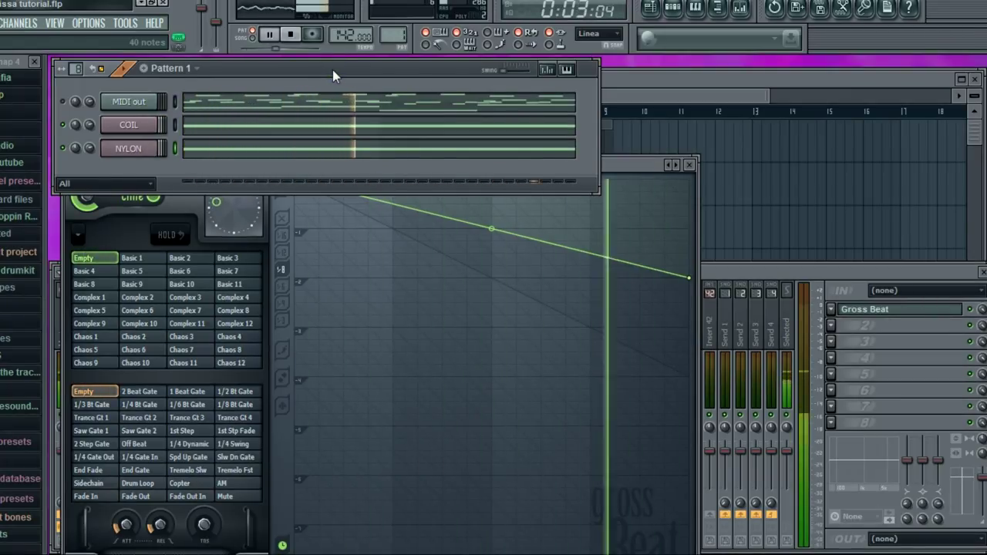
click(690, 165)
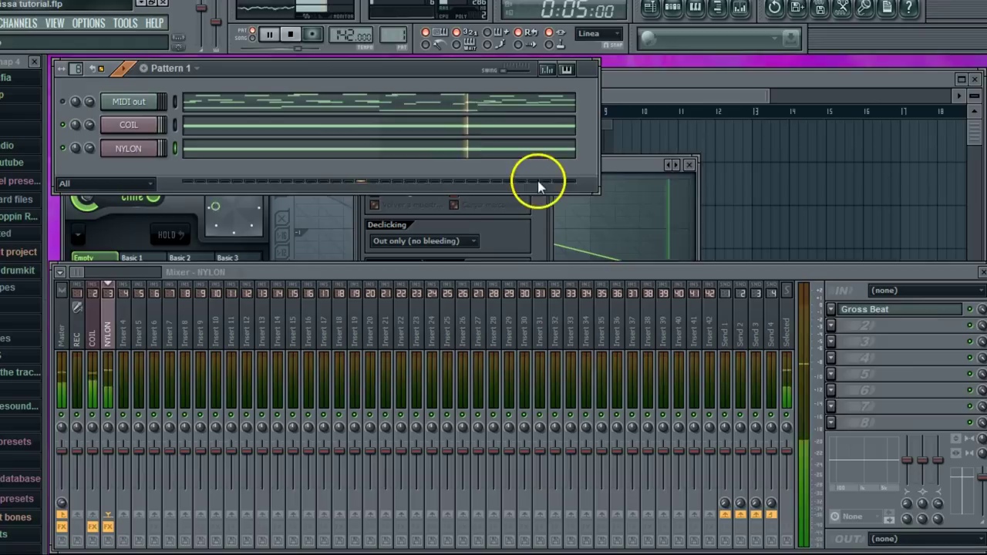
click(688, 165)
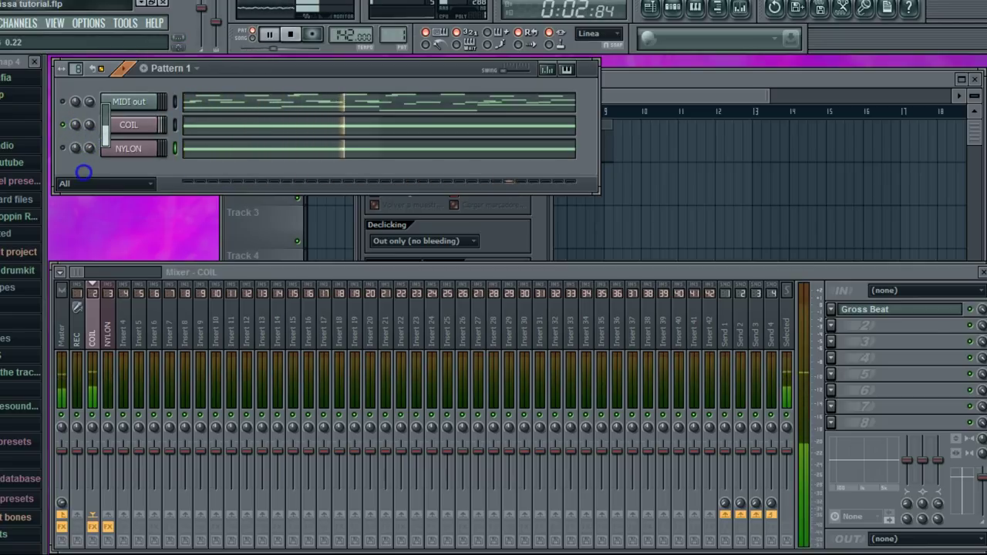
- Add Fruity Parametric EQ 2 to the second effect slot of the NYLON mixer track and lower two of its bands
click(112, 149)
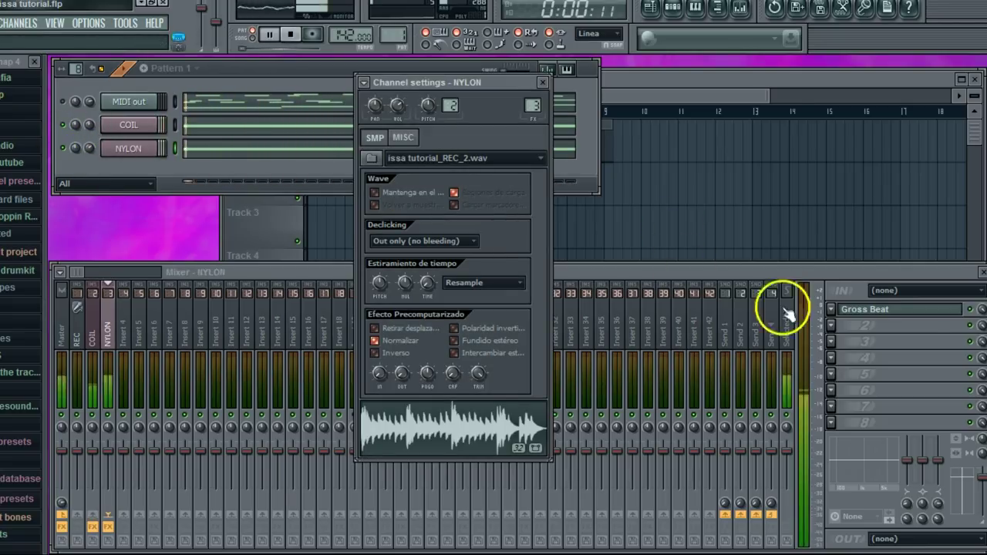
click(832, 325)
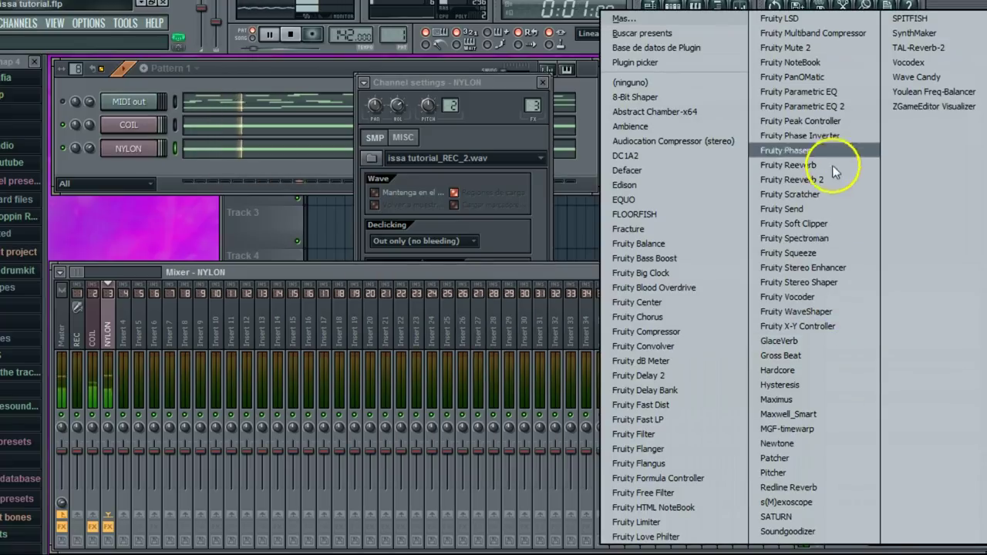
click(822, 105)
drag(415, 188, 438, 445)
drag(380, 188, 454, 255)
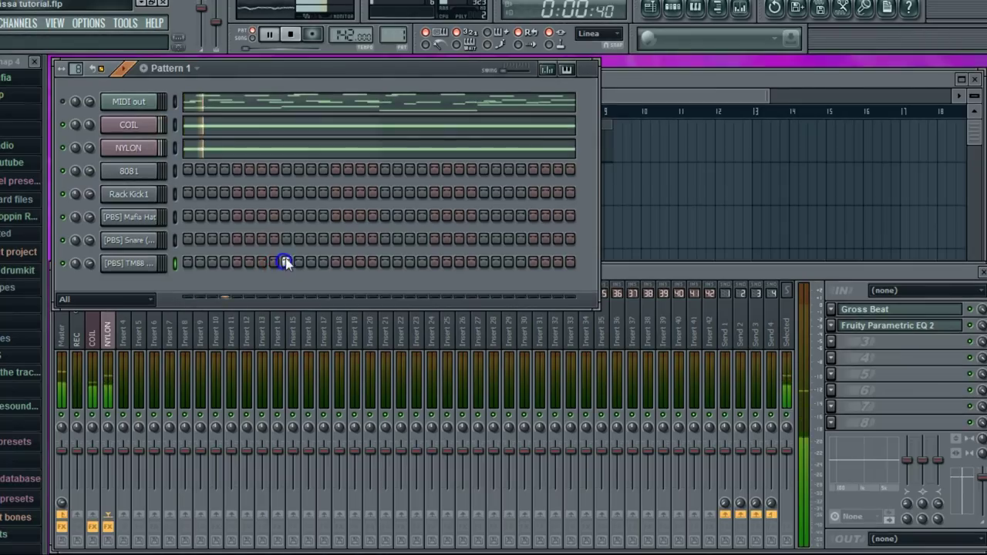
- Add a Snare hit on step 19 and fill the Mafia Hat channel every 2 steps
click(406, 242)
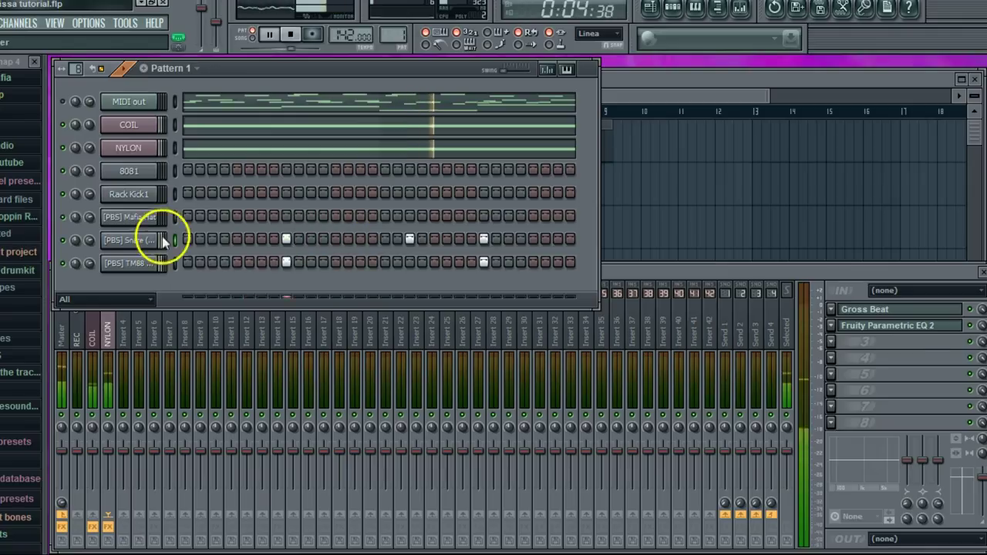
right_click(157, 215)
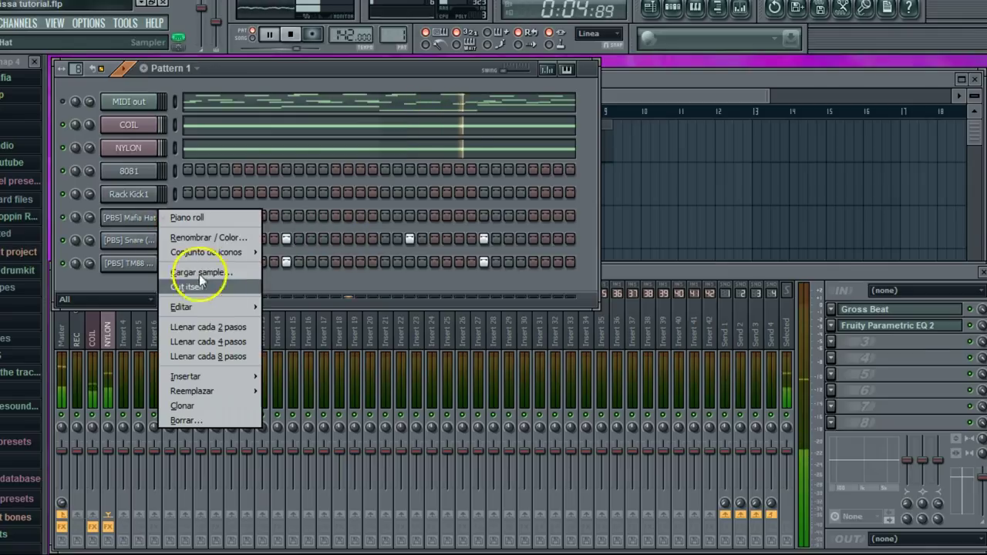
click(229, 326)
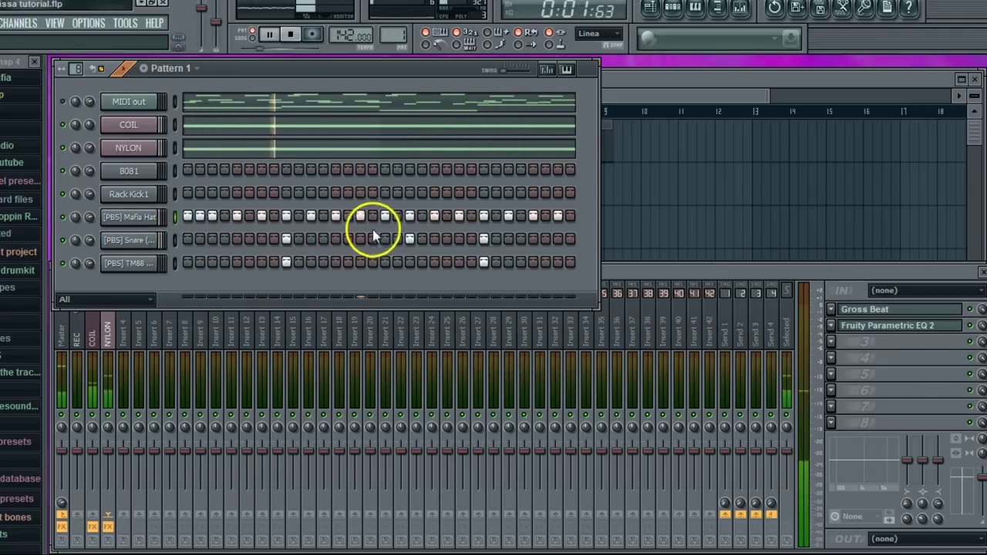
- Normalize the Snare (13) sample and raise its trim
click(130, 216)
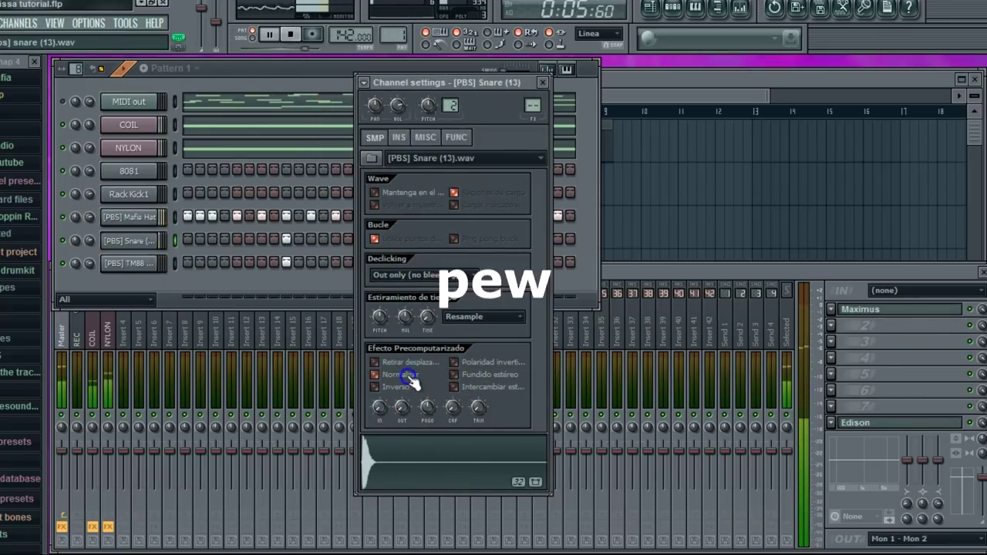
drag(477, 407, 478, 374)
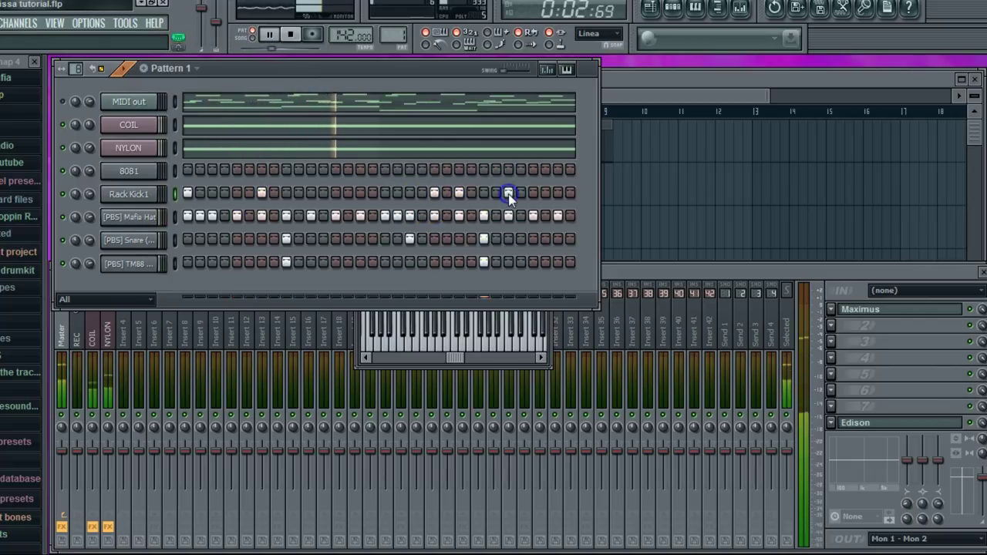
- Place Rack Kick1 hits on steps 21, 23 and 27
right_click(433, 191)
click(435, 193)
click(459, 193)
click(508, 193)
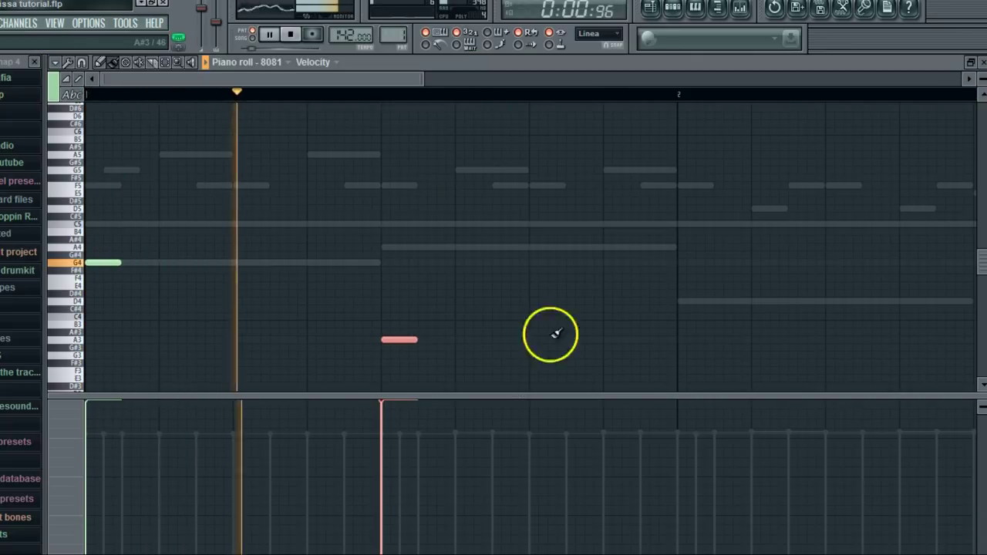
- Add 8081 notes on D4 at the start of bar 2 and on C4 halfway through bar 2
click(678, 301)
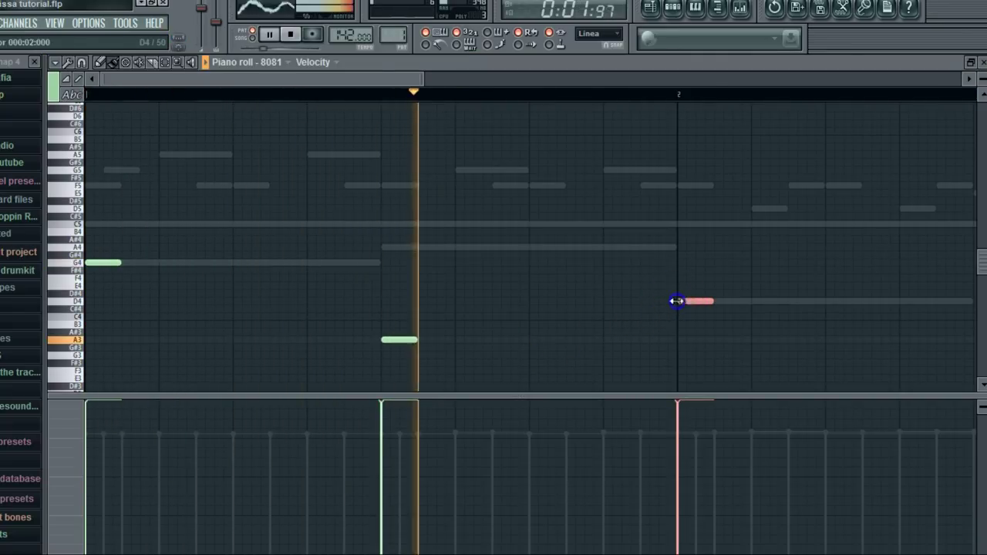
click(522, 223)
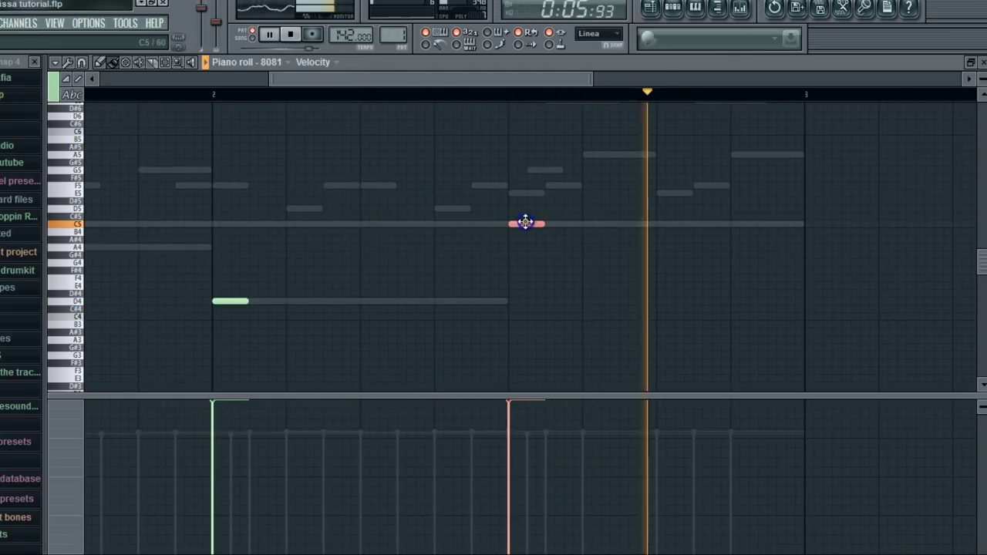
drag(525, 223, 534, 324)
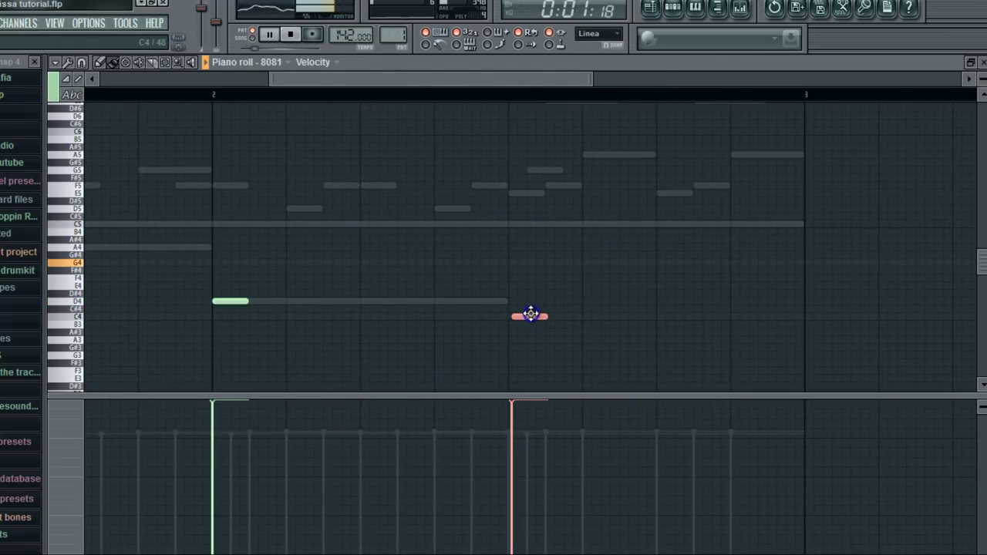
drag(265, 75, 39, 84)
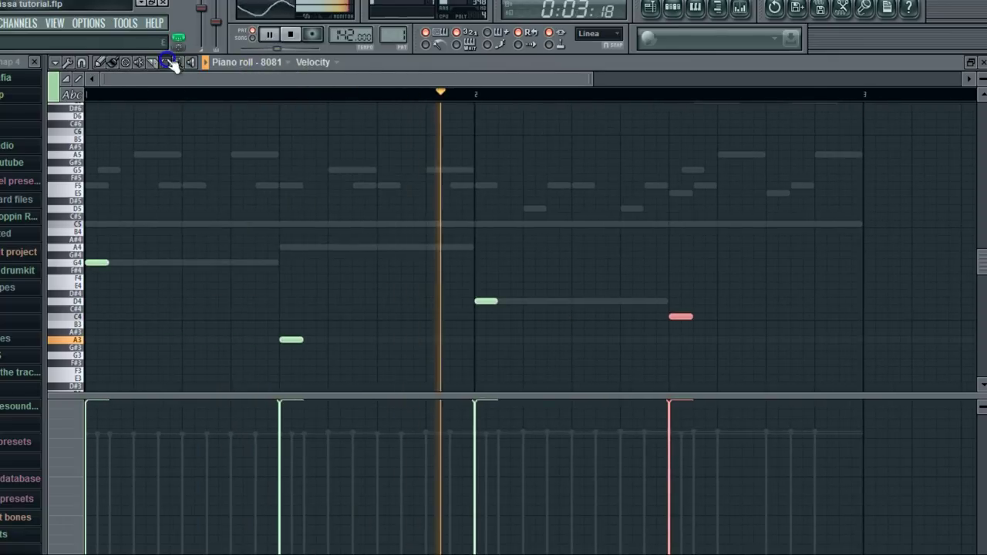
- Copy all four 8081 notes with an offset of five steps, deselect them and close the piano roll
key(ctrl+a)
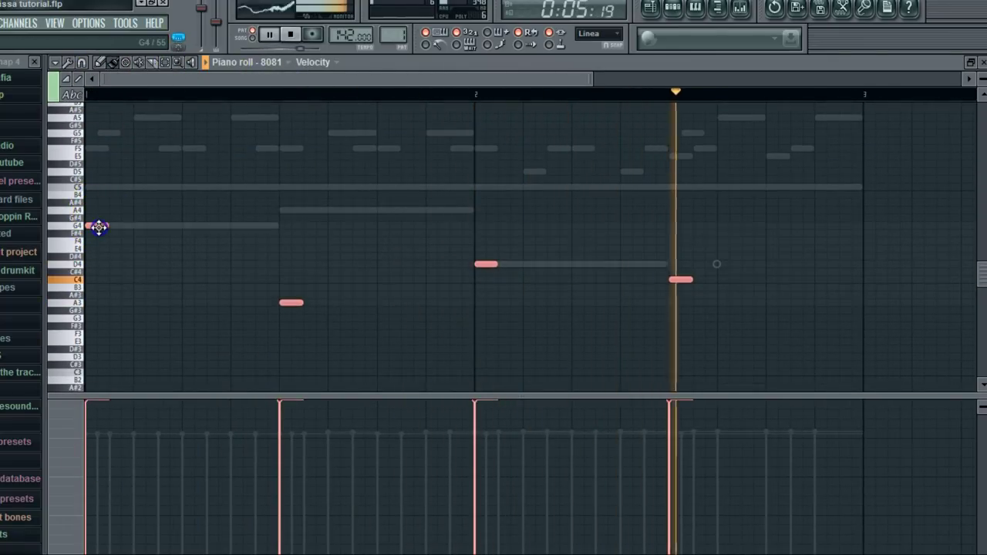
drag(99, 227, 218, 226)
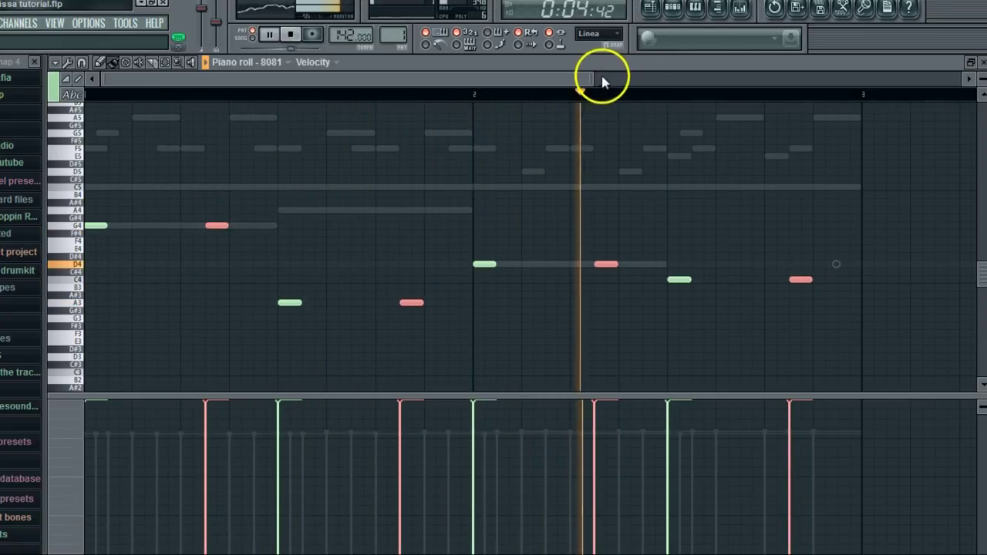
key(ctrl+d)
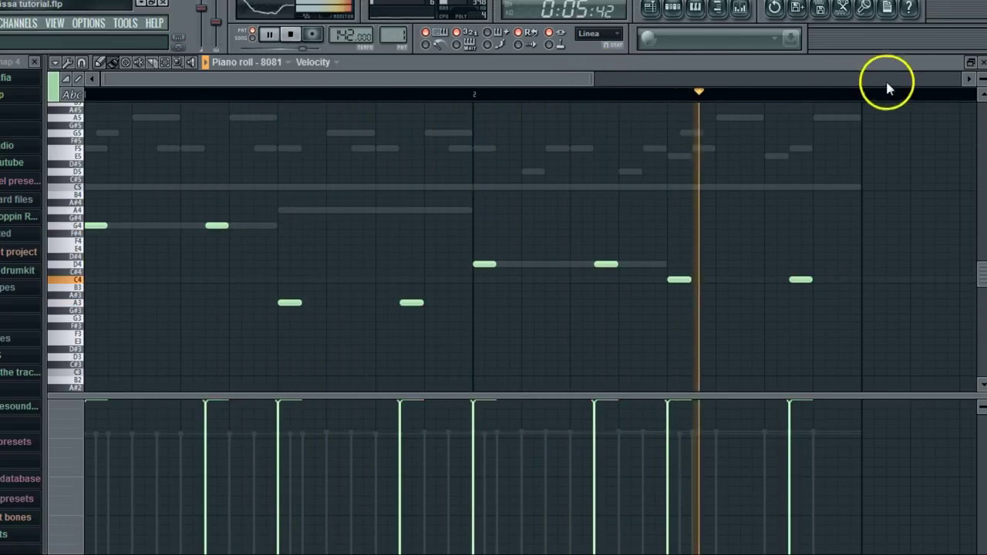
click(980, 62)
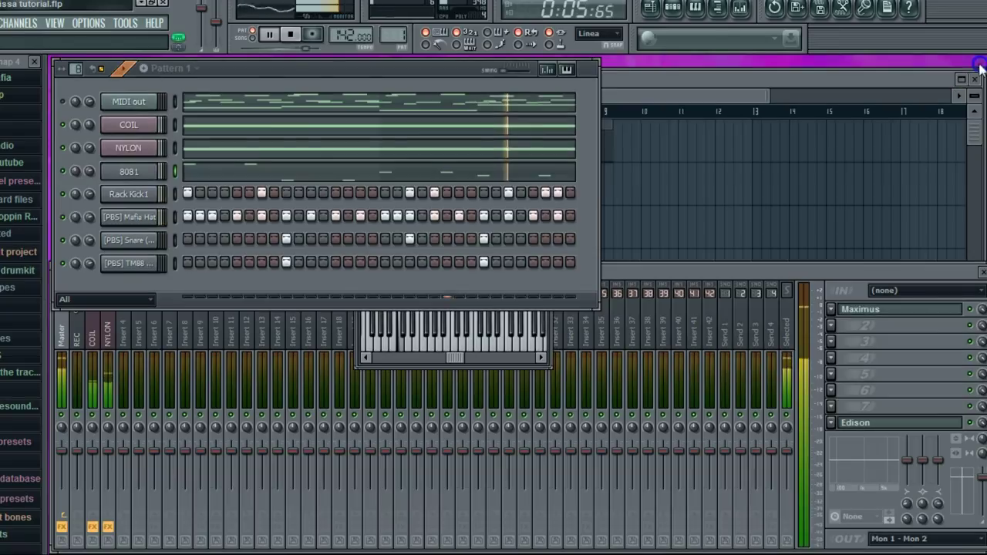
- Set the Mafia Hat channel's root note to D5 and close its settings
click(151, 215)
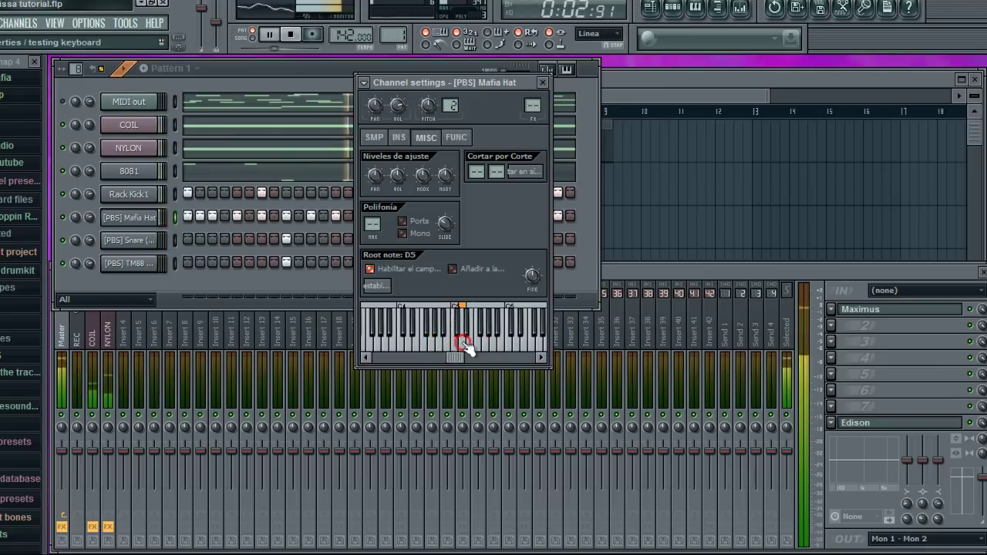
click(542, 83)
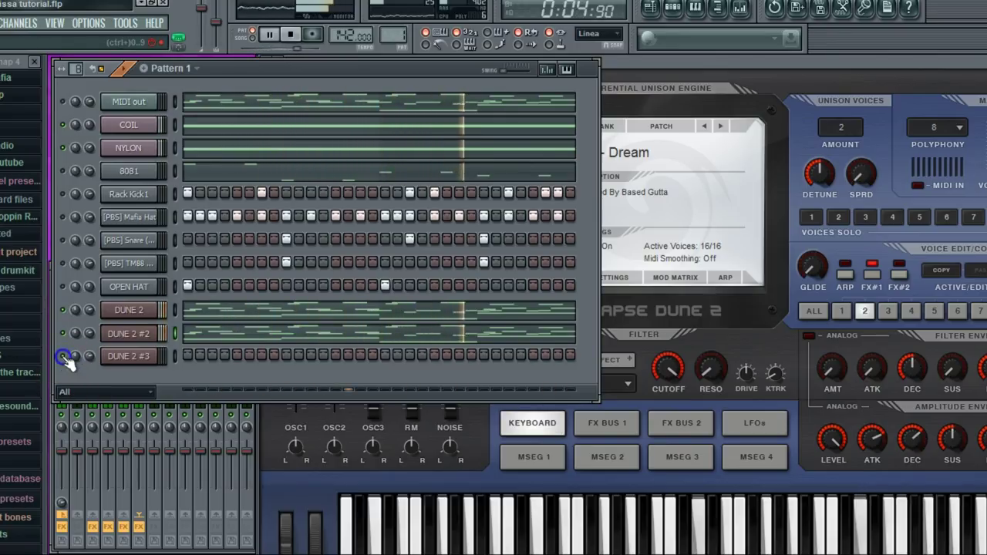
- Raise the D5 note at the start of bar 2 in DUNE 2 #3 an octave to D6 and play the part back
click(147, 360)
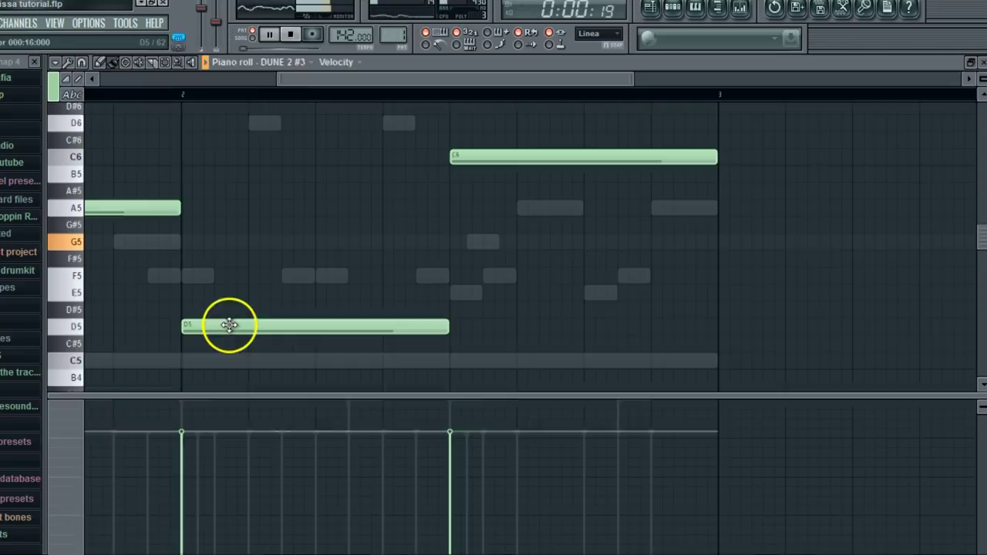
drag(229, 326, 235, 114)
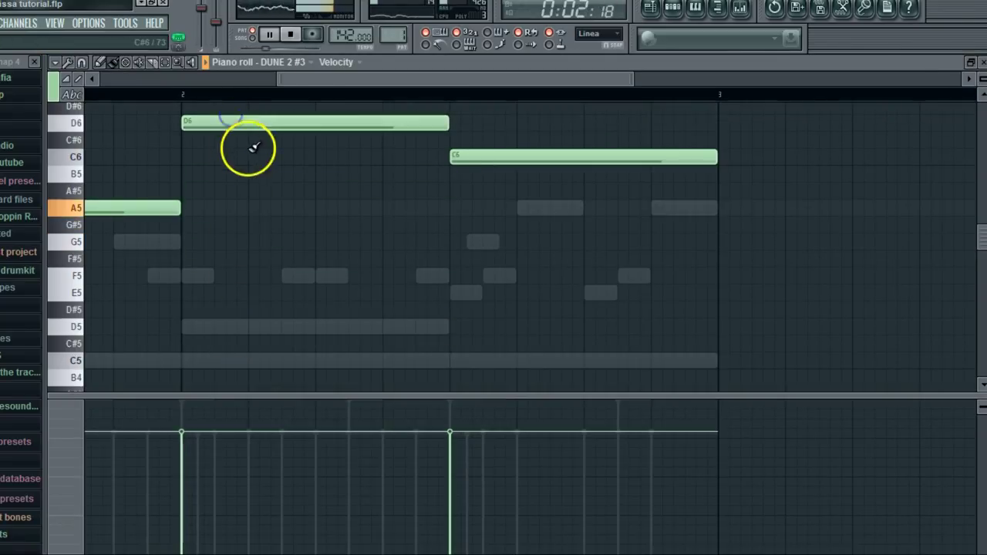
drag(301, 78, 150, 77)
drag(92, 106, 72, 239)
drag(142, 79, 92, 83)
drag(120, 242, 89, 130)
key(space)
key(space)
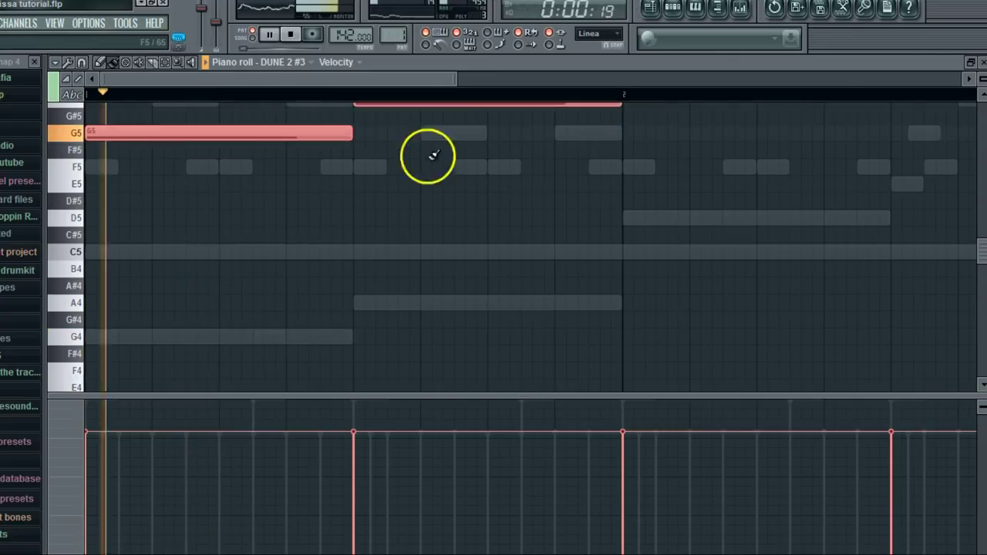
- Review the DUNE 2 #3 notes during playback and lower the D6 note at the start of bar 2 an octave to D5
scroll(432, 156, up, 2)
scroll(906, 80, up, 2)
scroll(561, 101, down, 1)
scroll(563, 105, down, 1)
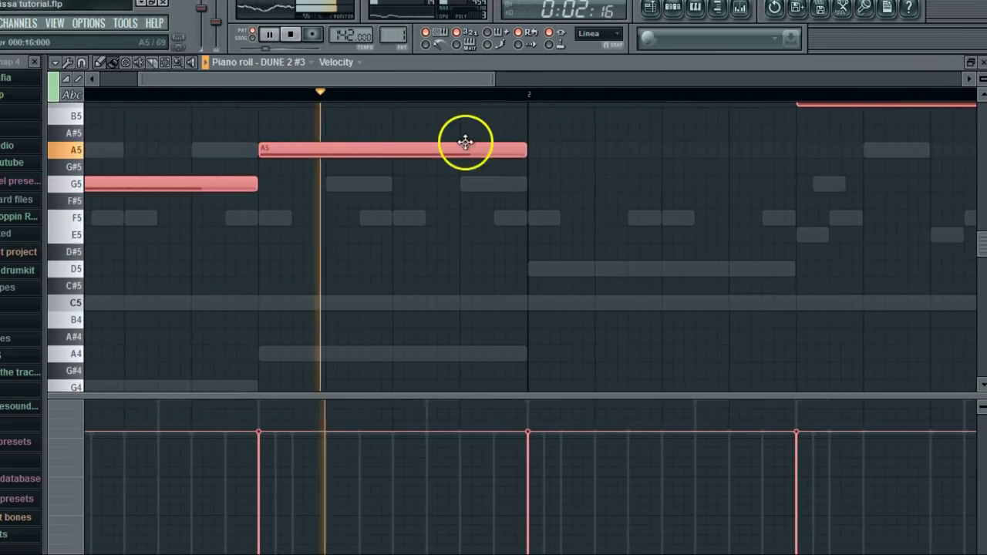
scroll(465, 141, up, 1)
drag(484, 82, 581, 85)
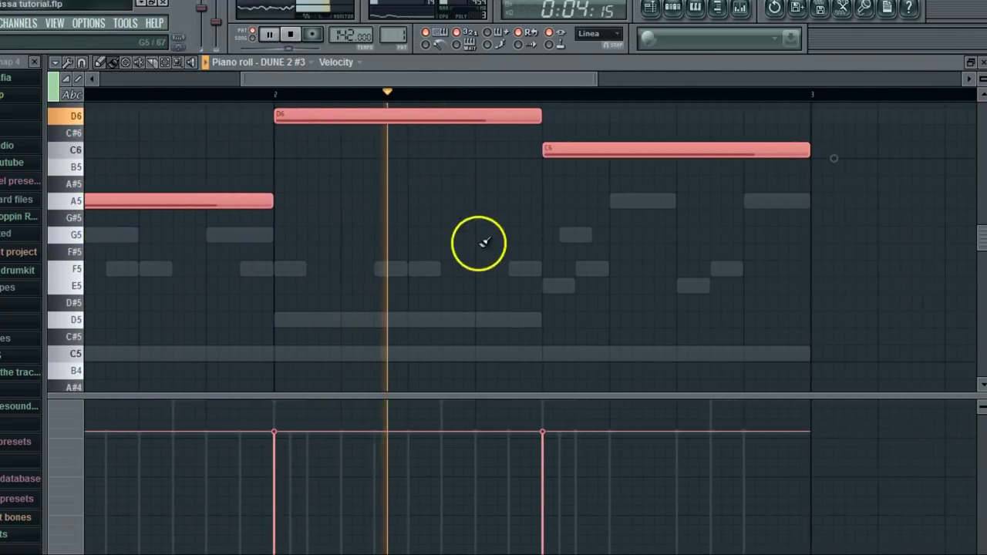
click(482, 239)
drag(322, 110, 319, 308)
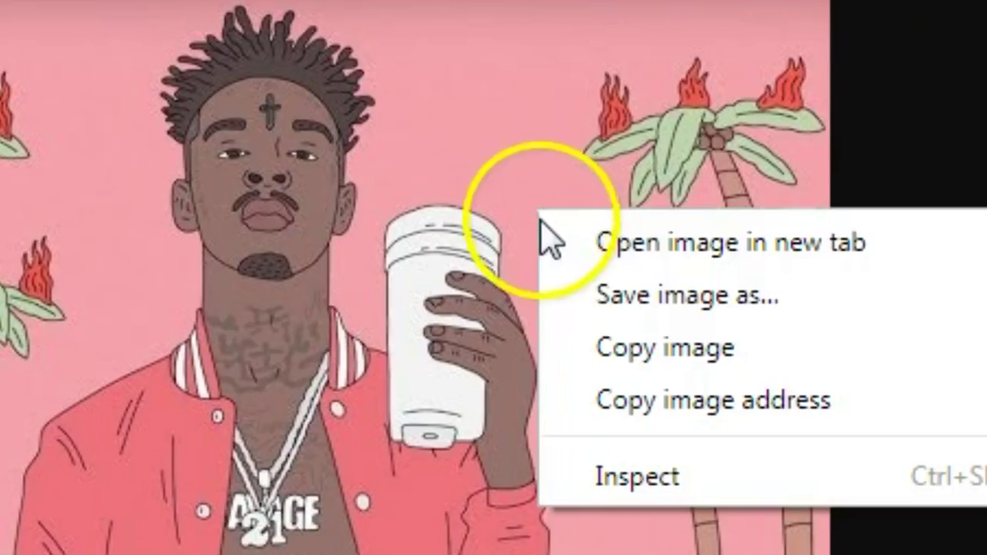
- Switch to the web browser and save the cartoon artwork with the pink background as an image file
click(609, 299)
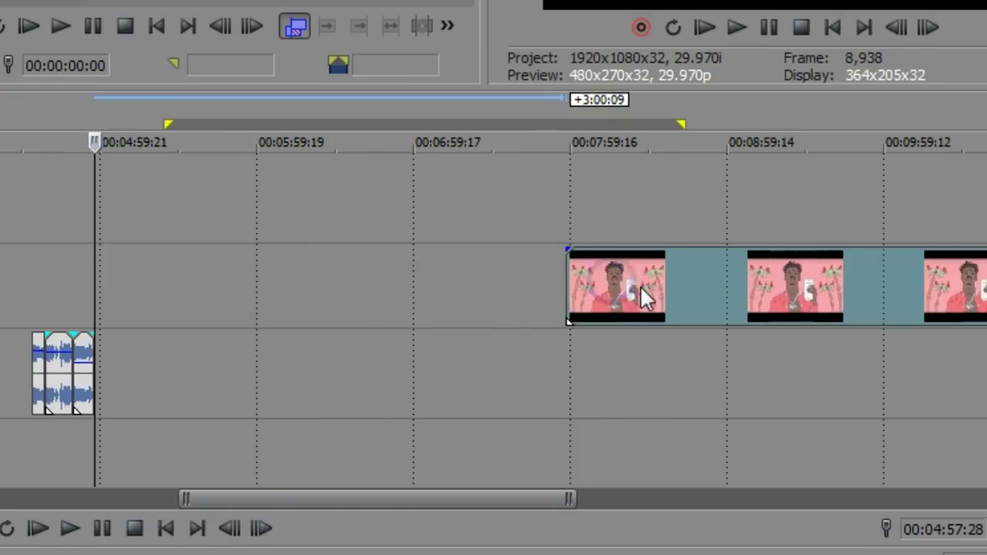
- Switch to Vegas, move the artwork clip back to the end of the existing audio and key out its pink background
drag(640, 285, 220, 301)
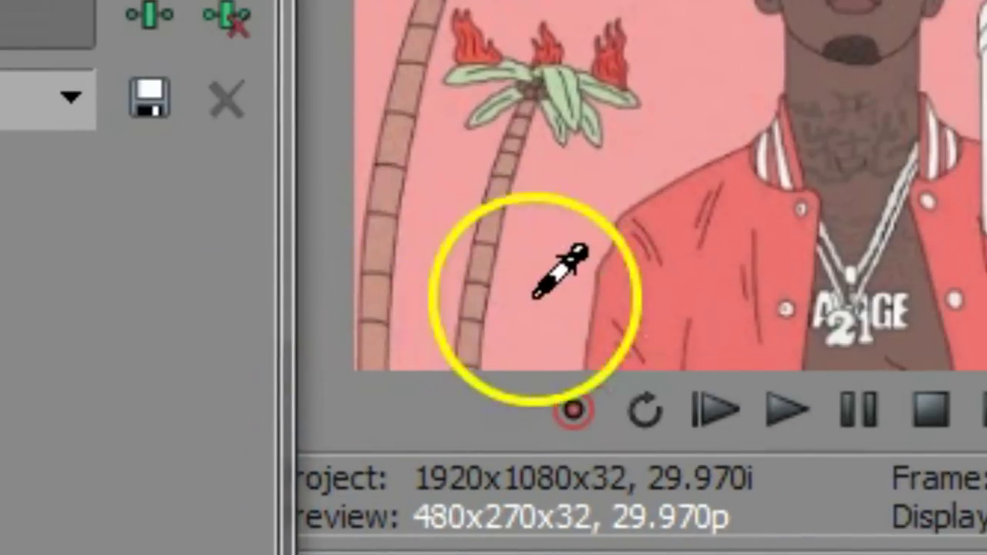
click(577, 271)
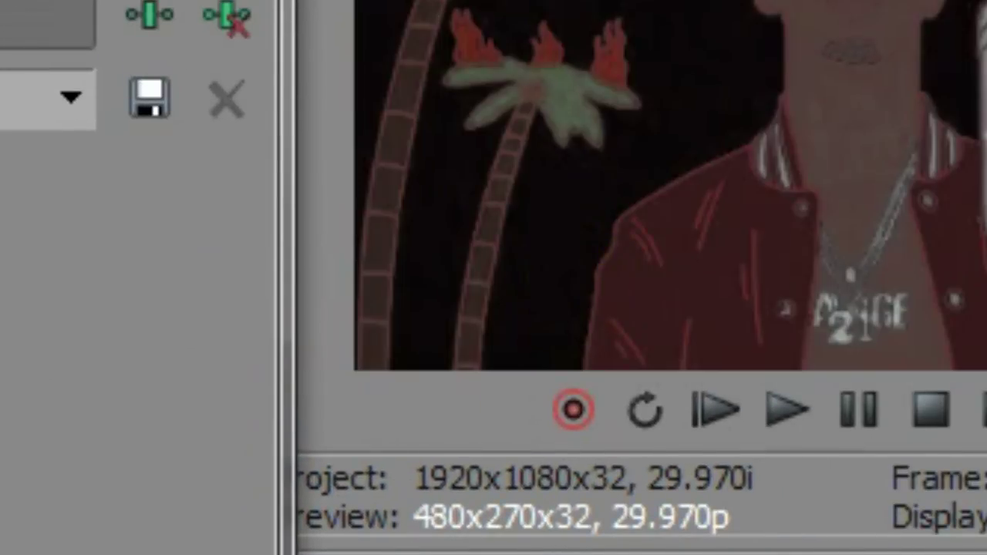